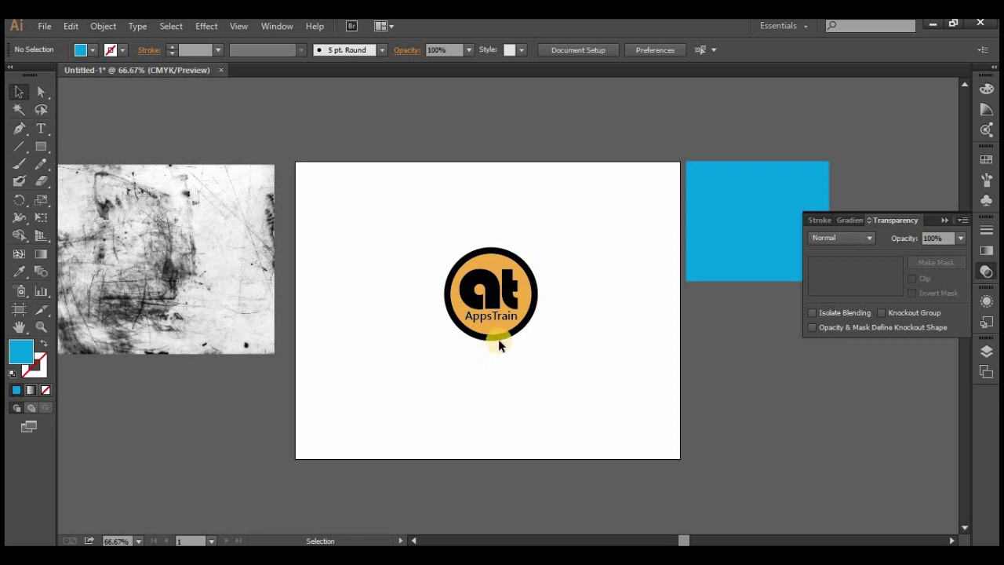
Shift the grunge texture image slightly up beside the artboard, then deselect it
click(192, 241)
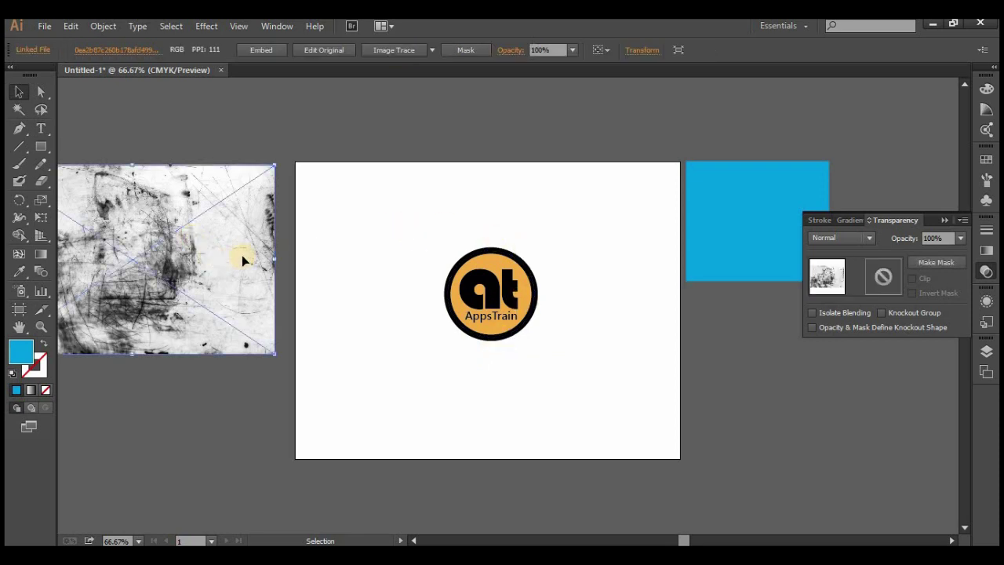
click(309, 278)
click(247, 289)
click(251, 411)
drag(225, 345, 243, 341)
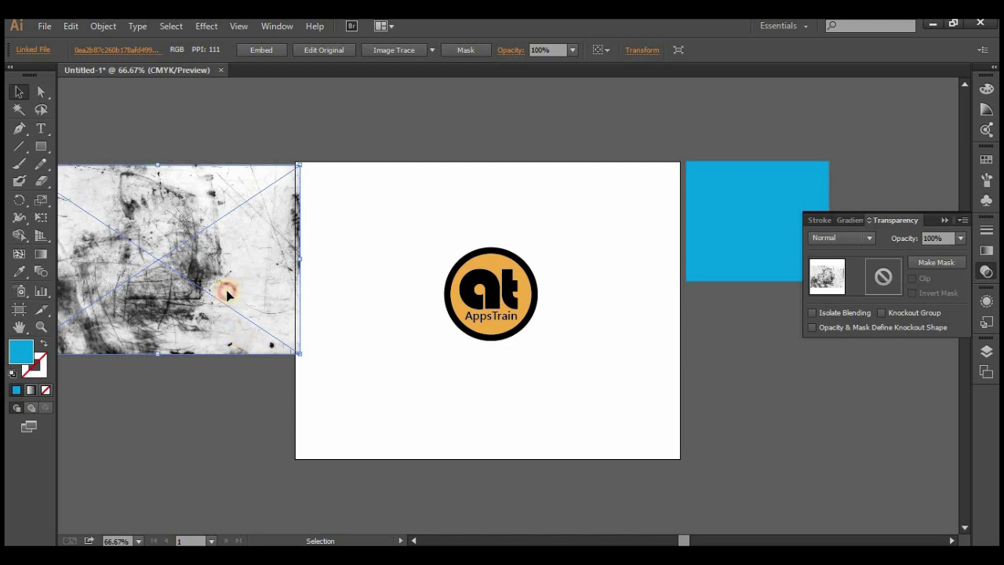
drag(227, 293, 216, 284)
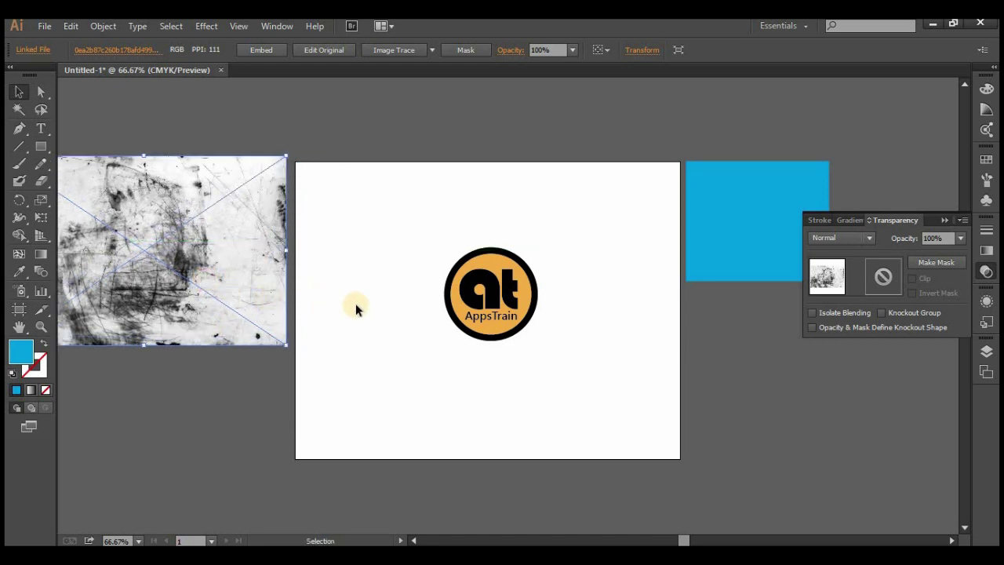
click(355, 319)
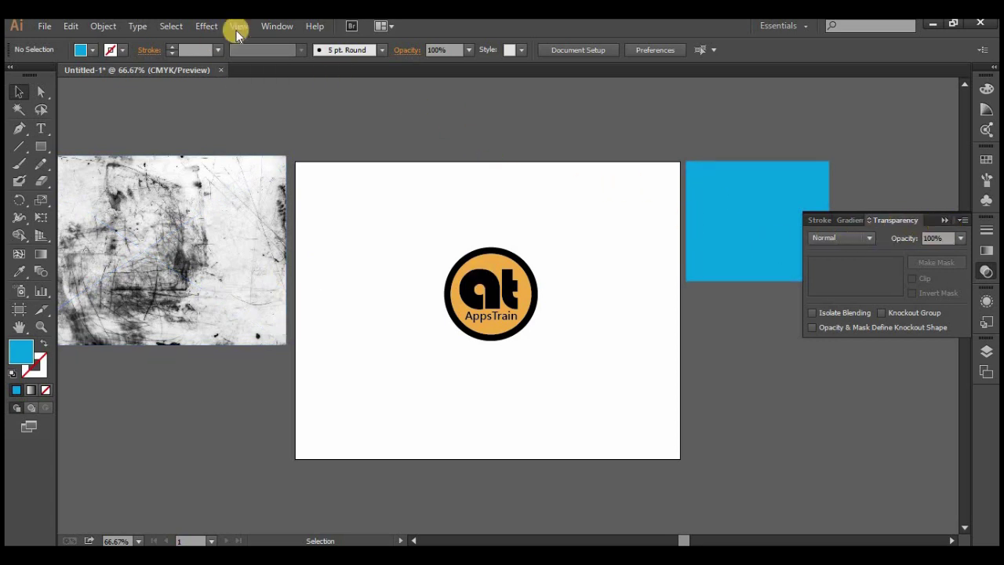
Marquee-select all parts of the AppsTrain logo at once
click(272, 31)
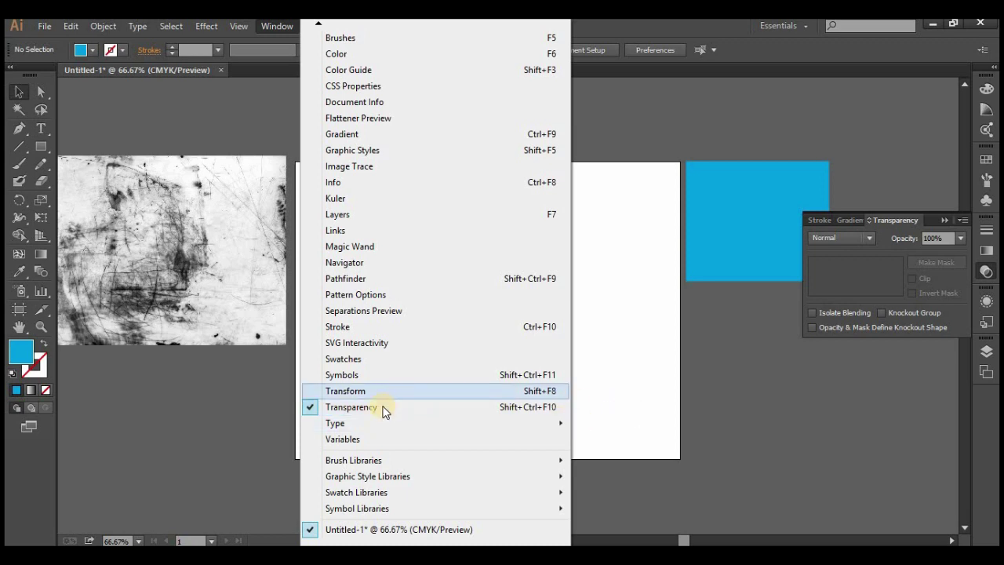
click(750, 407)
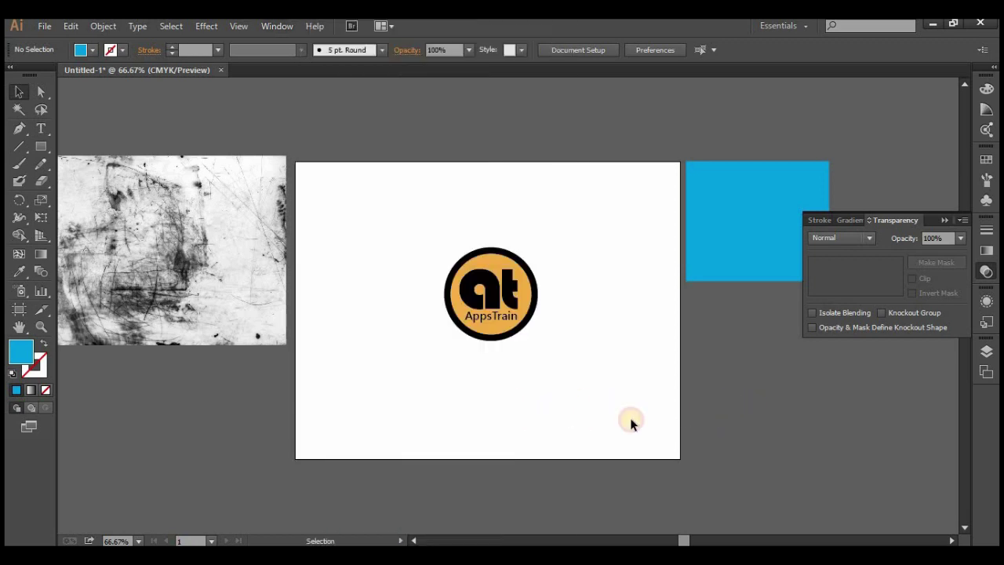
click(511, 302)
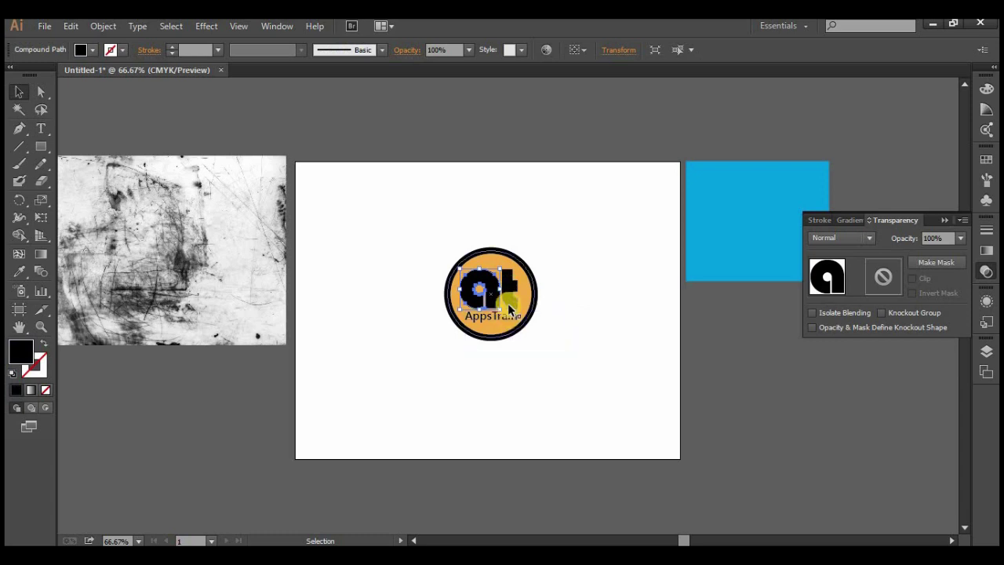
click(572, 360)
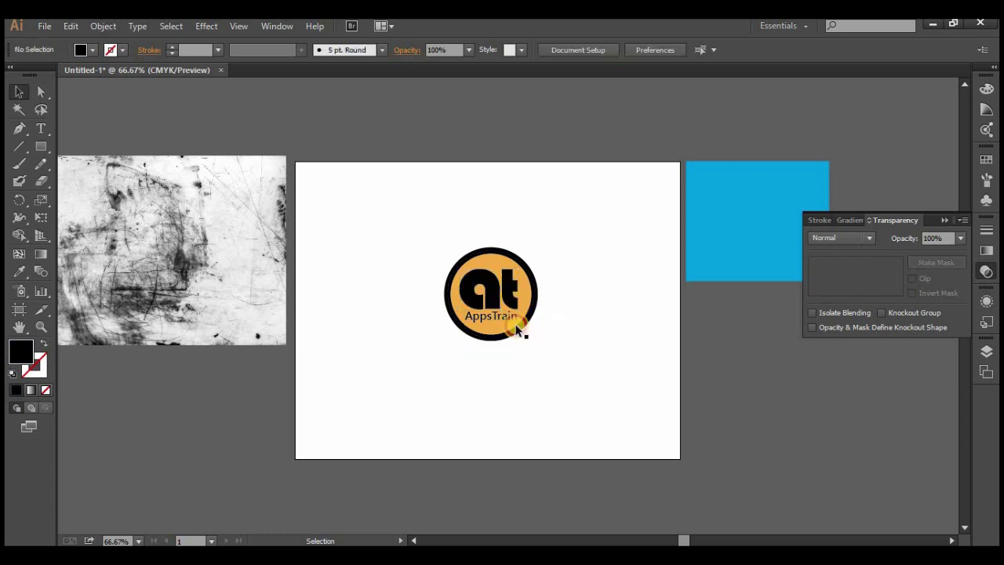
drag(423, 233, 560, 368)
drag(420, 239, 571, 369)
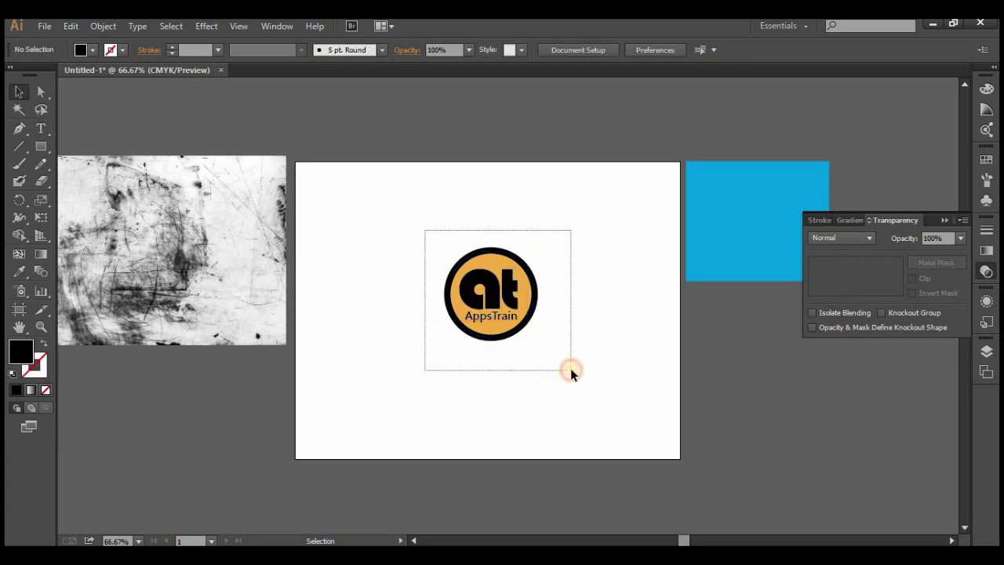
Group the logo parts, recentre the group, and select the grunge texture image
right_click(489, 290)
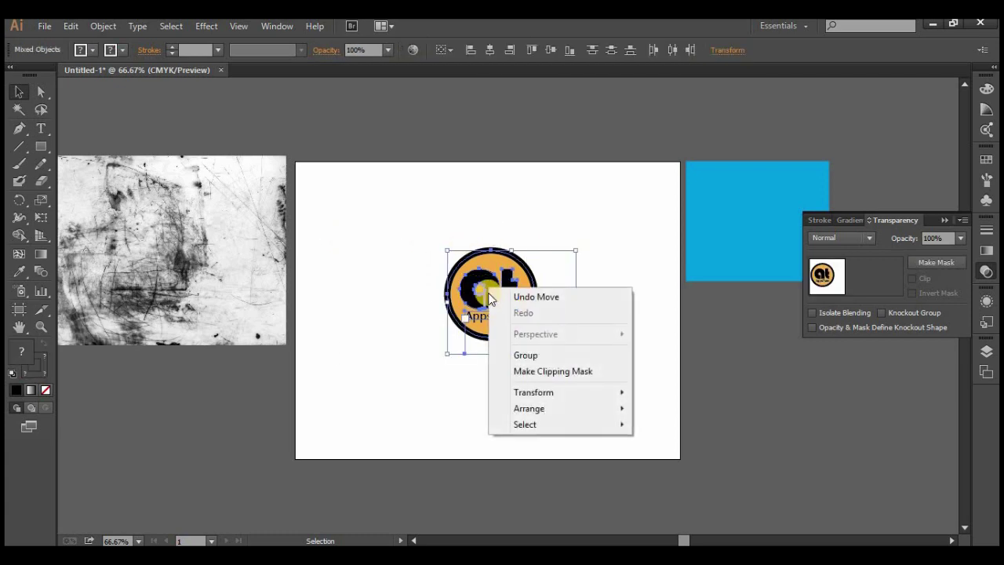
click(527, 359)
click(540, 329)
mouse_move(502, 304)
mouse_down()
mouse_move(560, 347)
mouse_move(505, 317)
mouse_up()
click(578, 231)
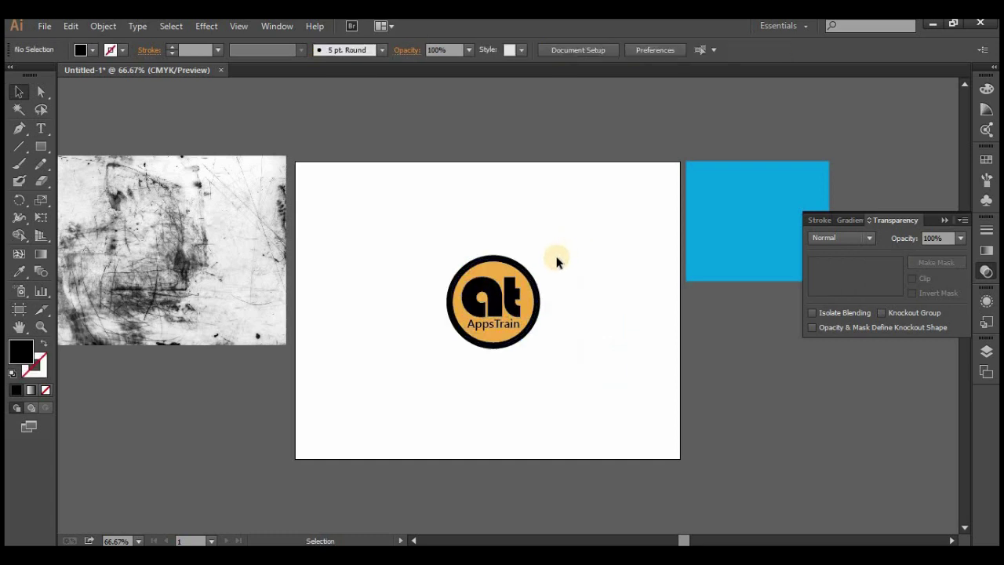
click(266, 228)
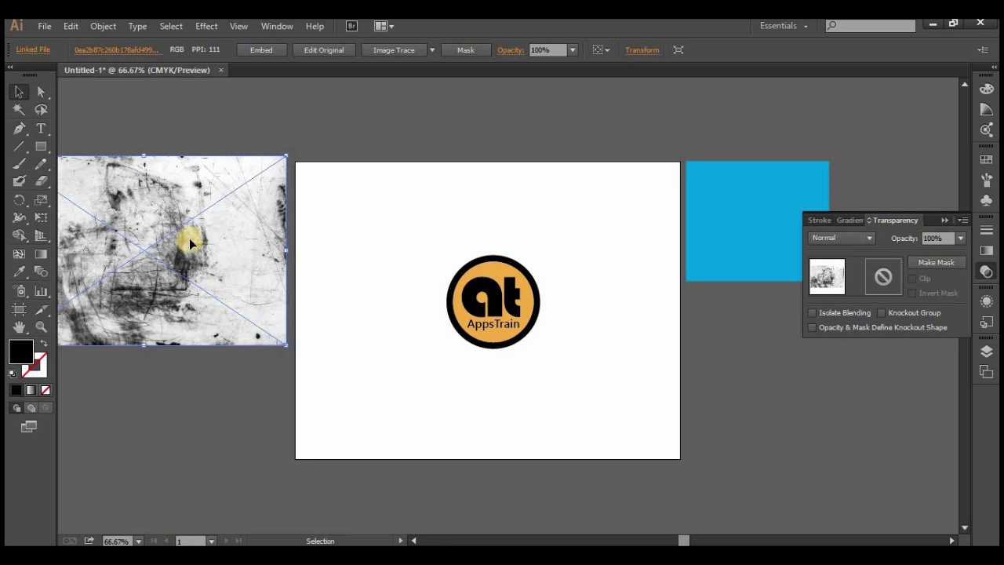
Copy the grunge texture and create an opacity mask on the grouped logo
click(71, 26)
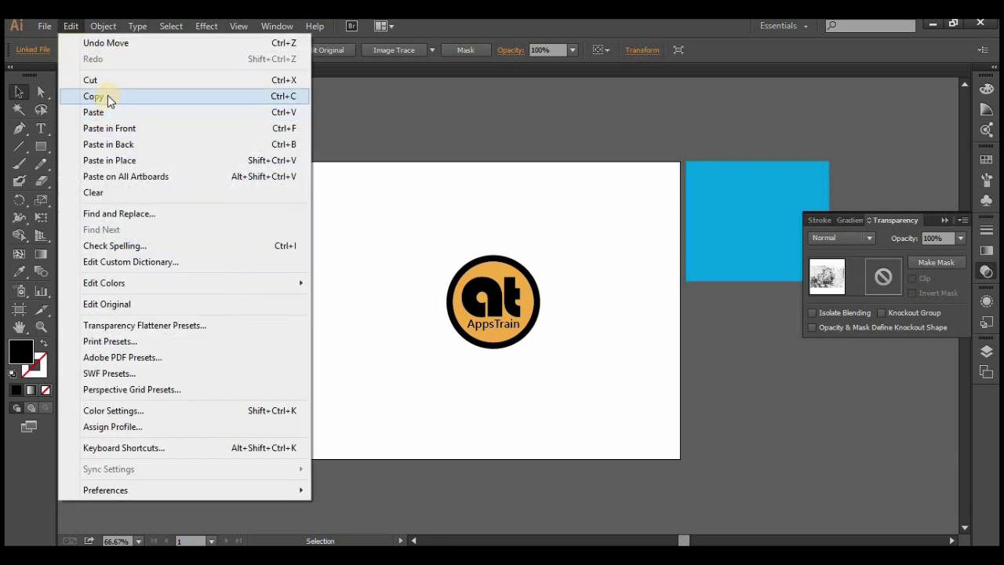
click(106, 96)
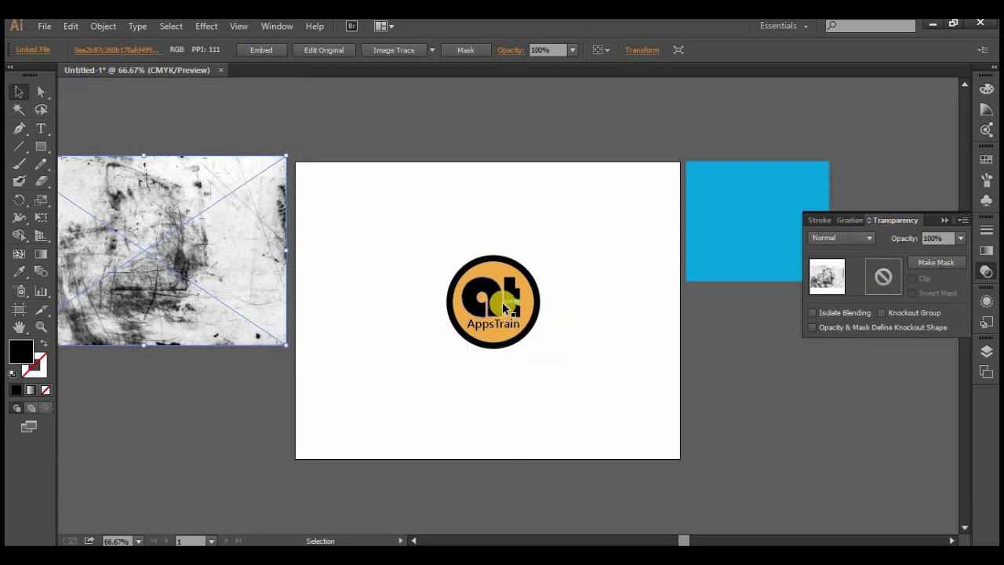
click(491, 341)
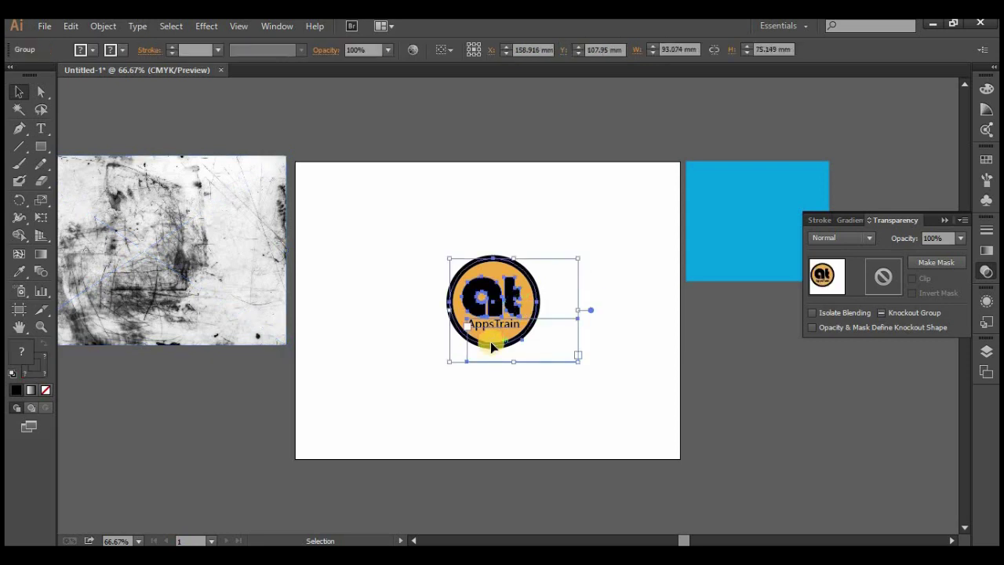
click(943, 267)
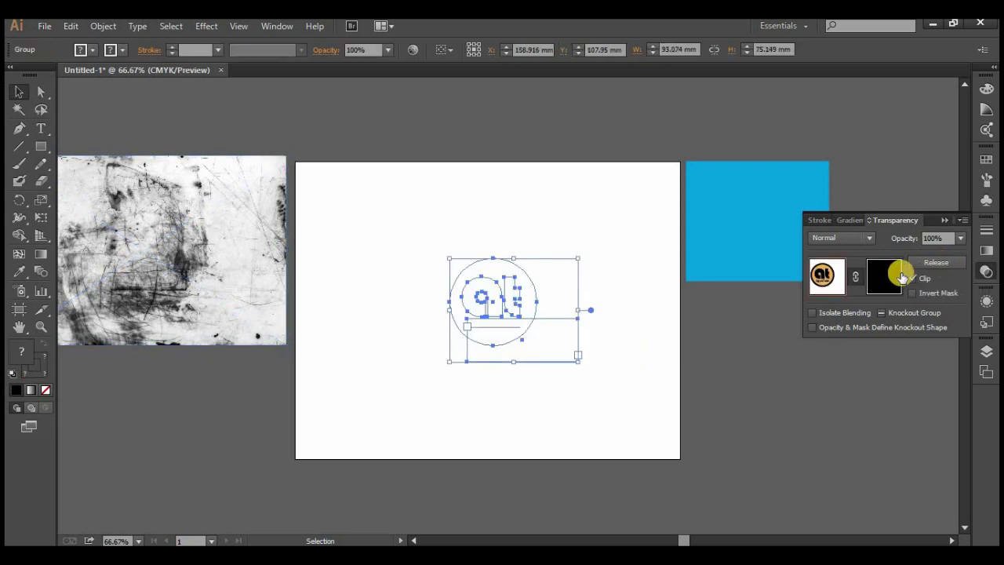
Paste the copied grunge texture into the logo's opacity mask
click(885, 272)
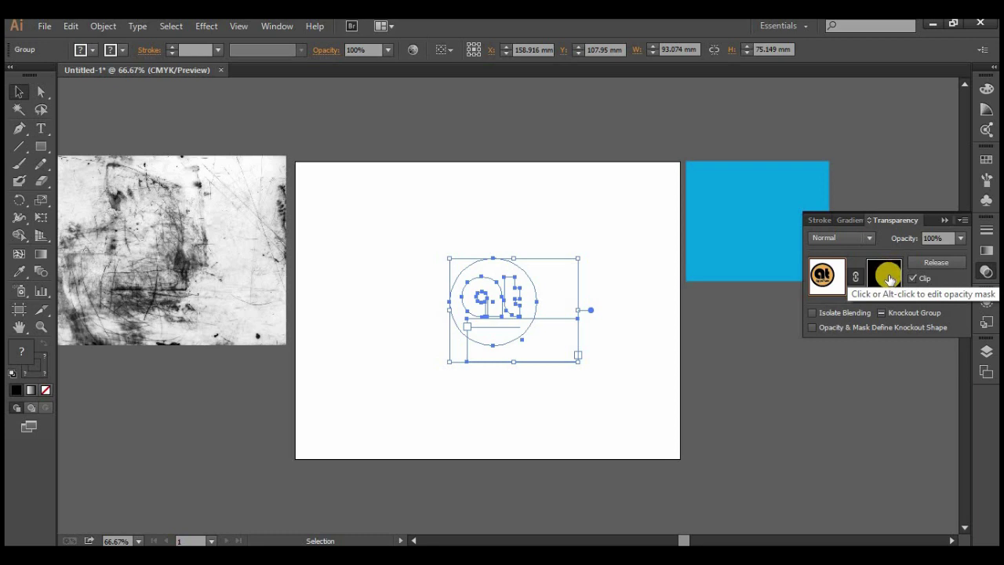
click(453, 292)
click(881, 281)
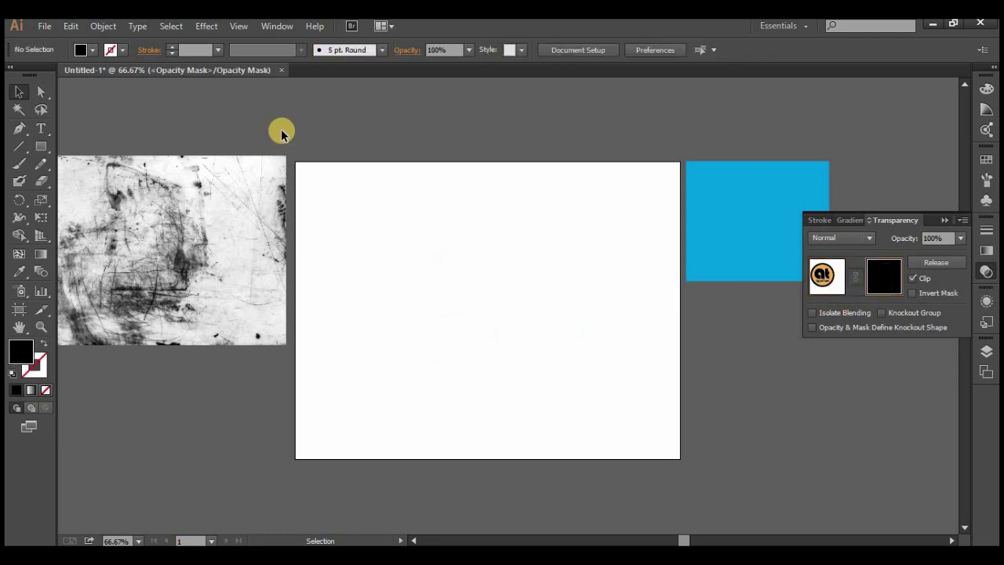
click(71, 26)
click(94, 112)
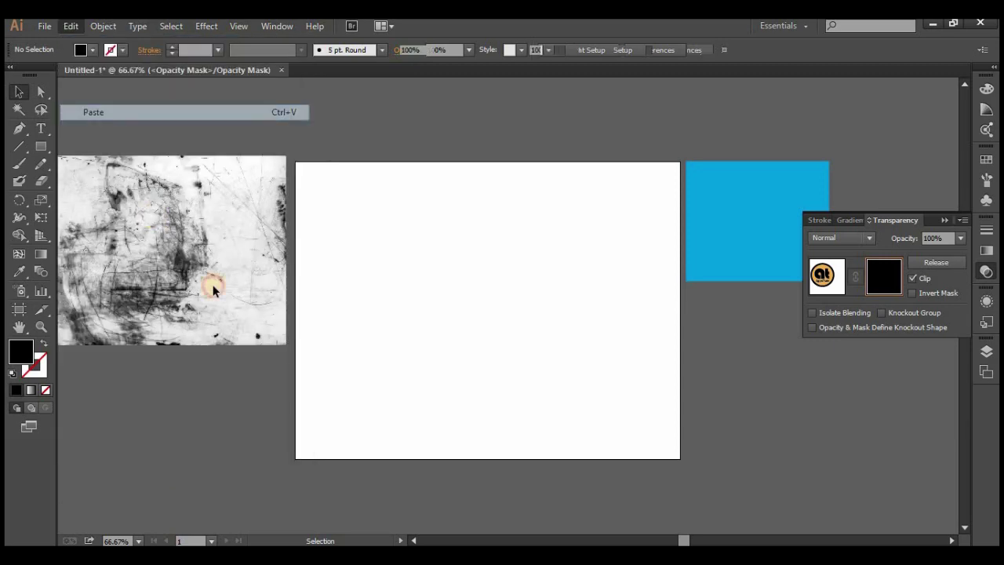
click(468, 439)
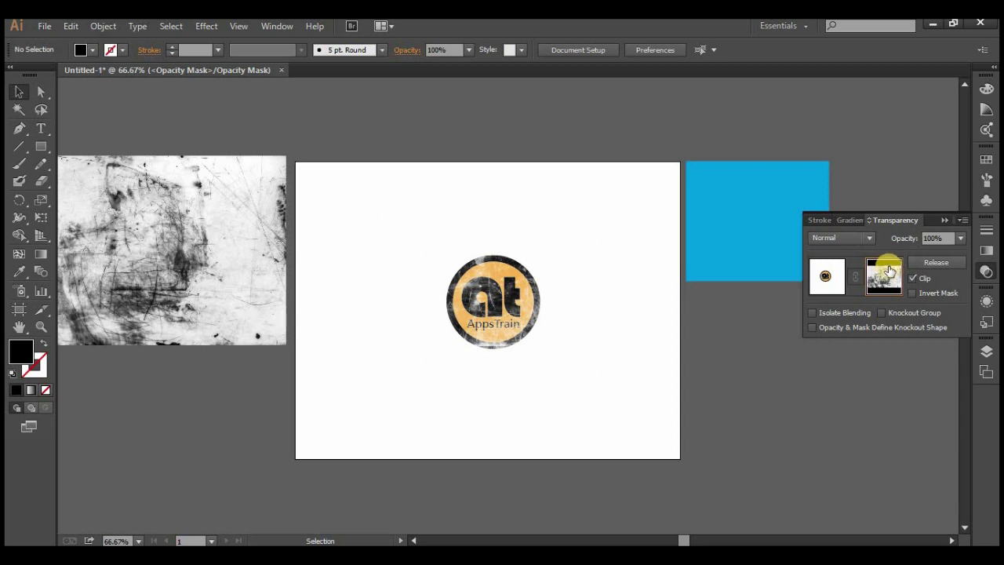
Move and shrink the grunge texture over the logo inside the mask
mouse_move(531, 315)
mouse_down()
mouse_move(546, 337)
mouse_move(499, 335)
mouse_up()
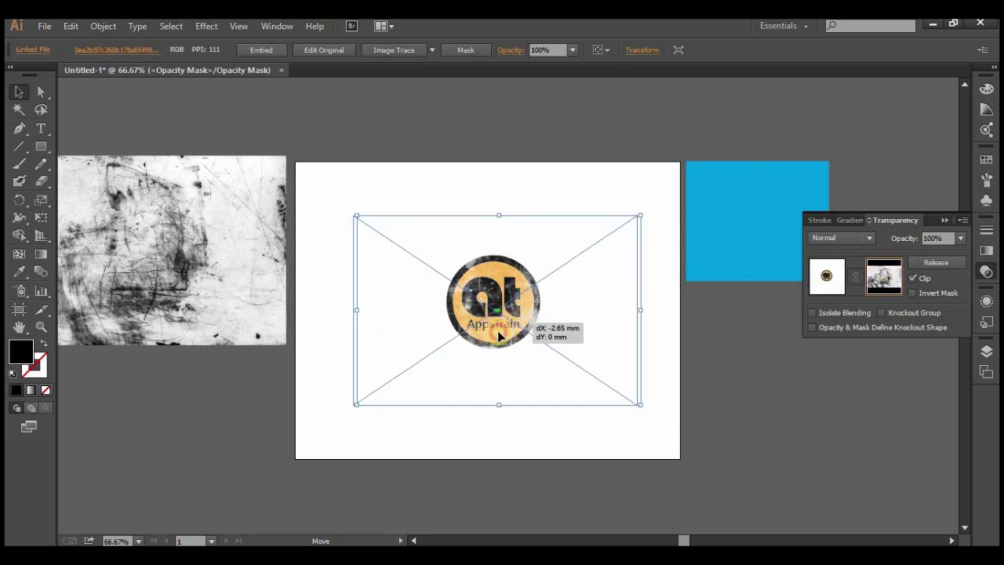
mouse_move(499, 336)
mouse_down()
mouse_move(514, 333)
mouse_move(506, 349)
mouse_up()
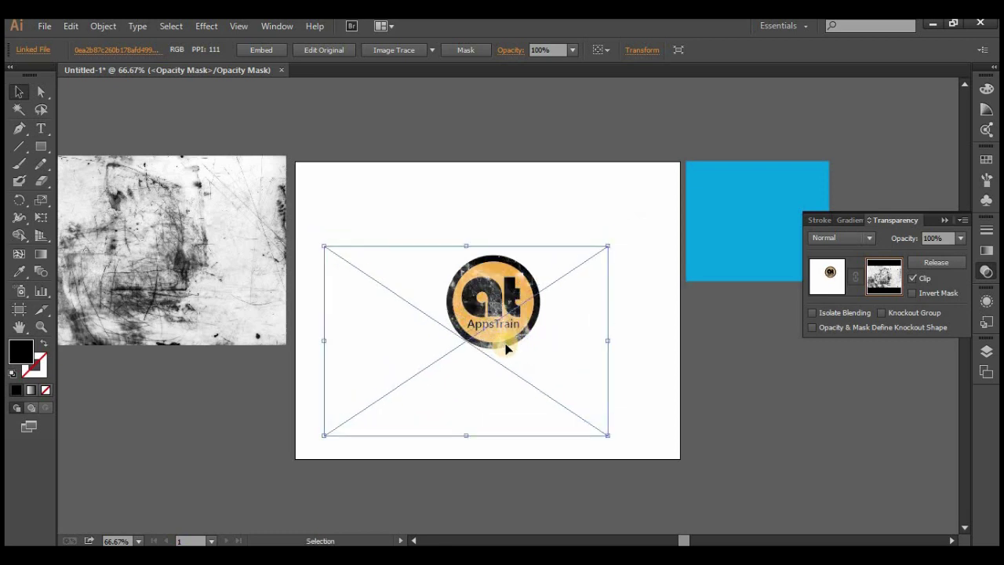
drag(506, 348, 491, 342)
drag(311, 431, 370, 386)
mouse_move(519, 331)
mouse_down()
mouse_move(505, 322)
mouse_move(522, 324)
mouse_up()
click(631, 408)
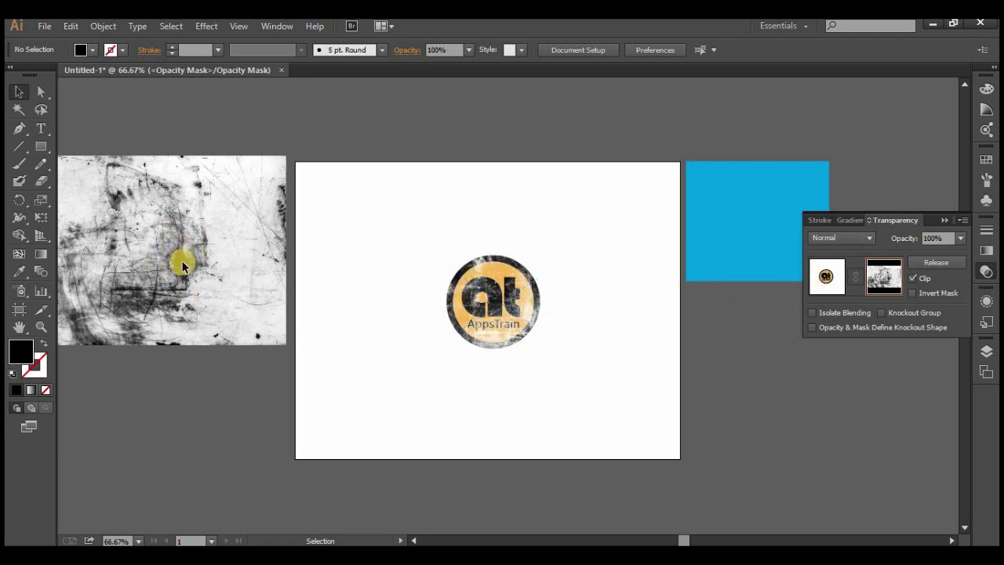
Shift the mask texture further to refine the scratch pattern on the logo
drag(463, 300, 499, 257)
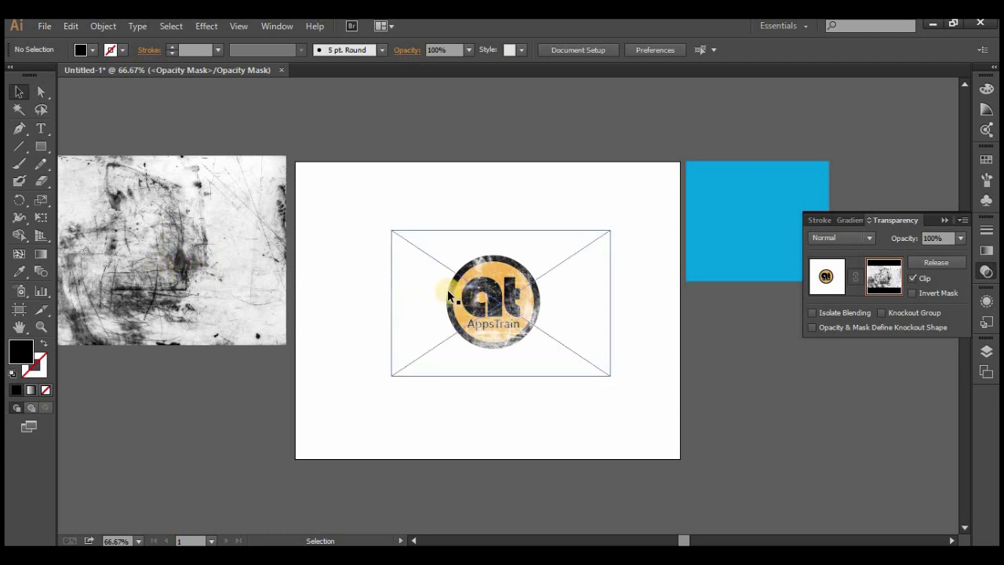
drag(507, 327, 526, 304)
click(492, 412)
click(495, 367)
click(808, 301)
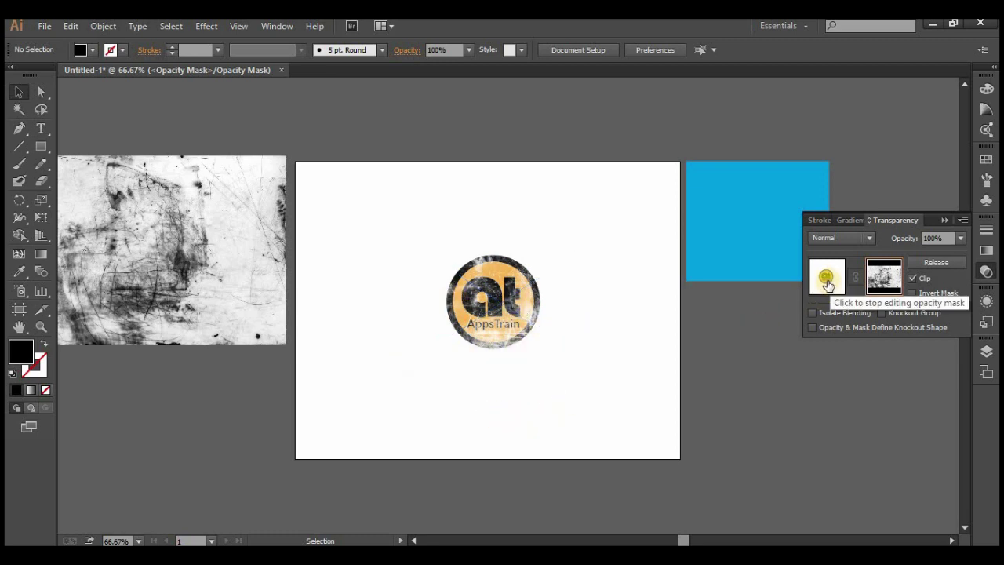
Exit opacity mask editing and deselect the logo group
click(827, 284)
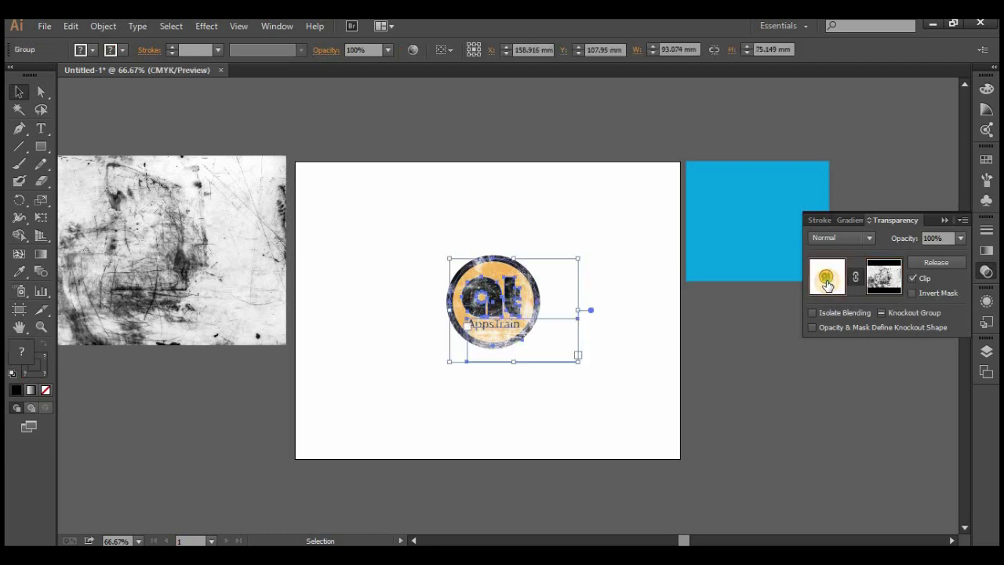
mouse_move(555, 308)
mouse_down()
mouse_move(577, 313)
mouse_move(559, 301)
mouse_move(558, 318)
mouse_up()
click(884, 276)
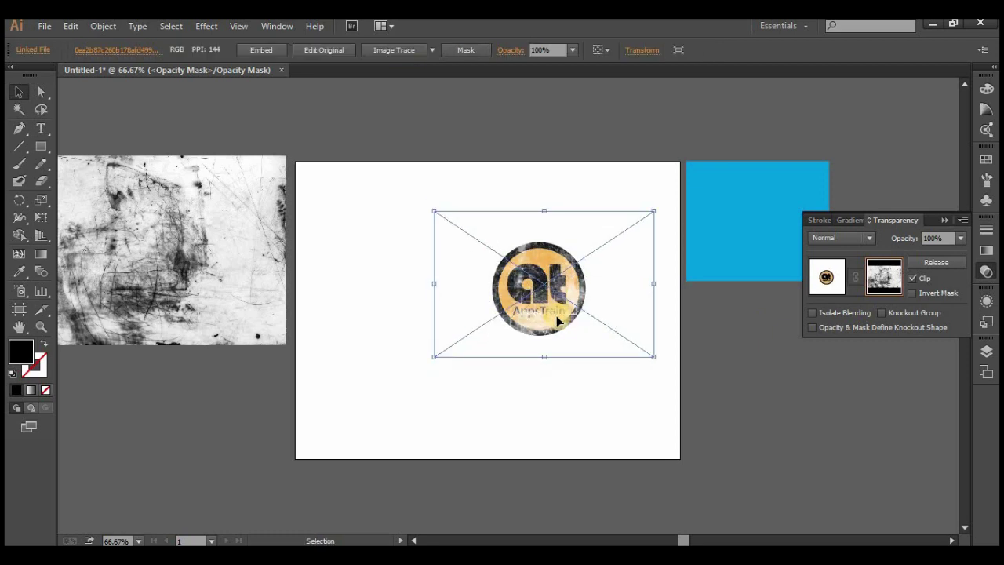
click(826, 276)
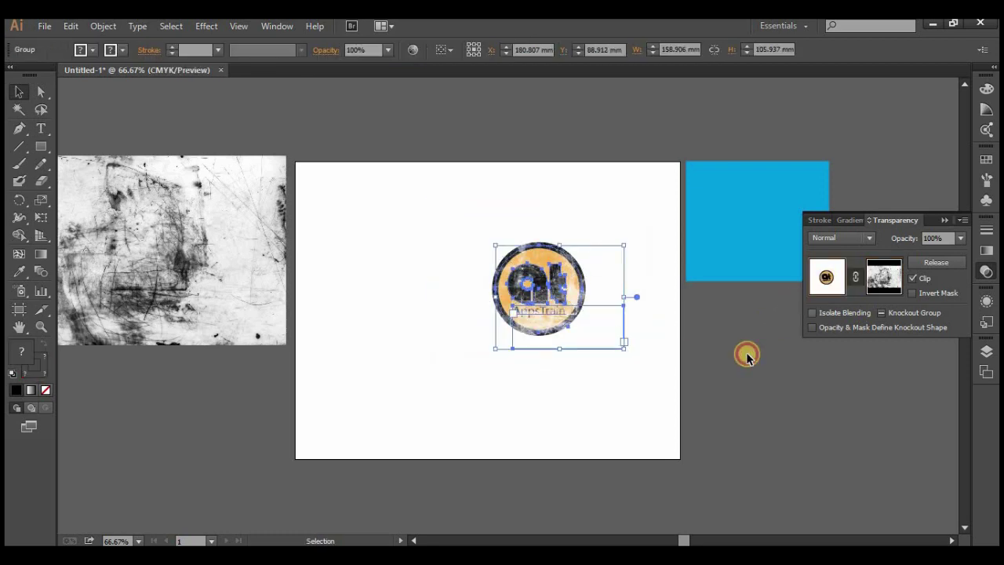
click(591, 414)
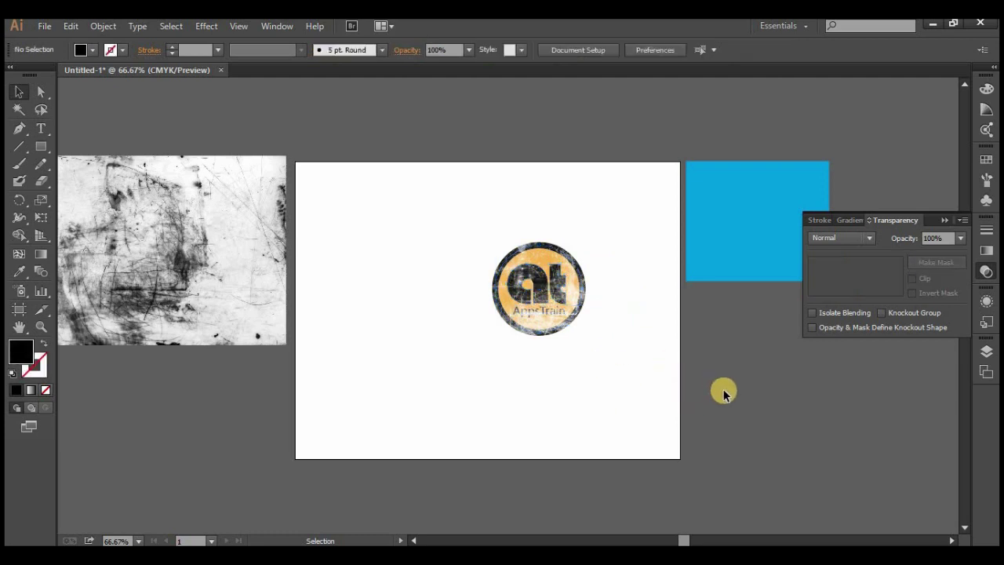
Move the distressed logo off the artboard onto the blue square
drag(548, 279, 759, 411)
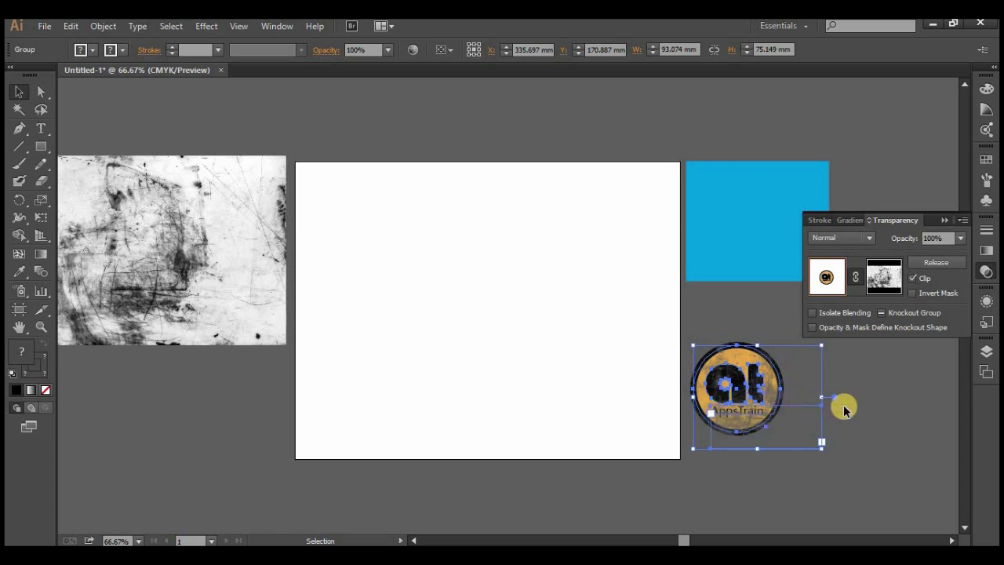
mouse_move(757, 404)
mouse_down()
mouse_move(760, 225)
mouse_move(763, 235)
mouse_up()
click(737, 323)
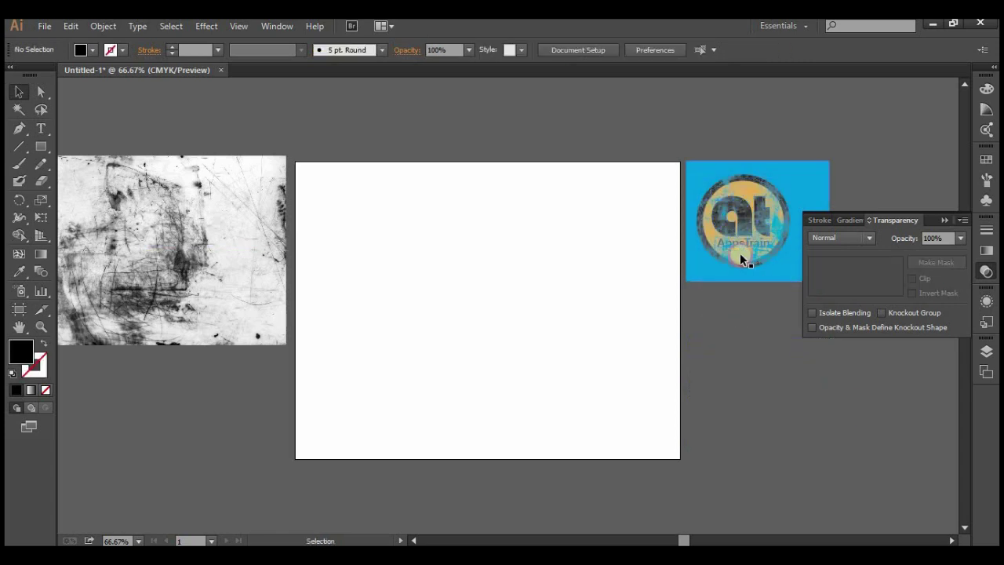
Zoom to 100% and adjust the logo's position on the blue square
click(41, 326)
click(741, 246)
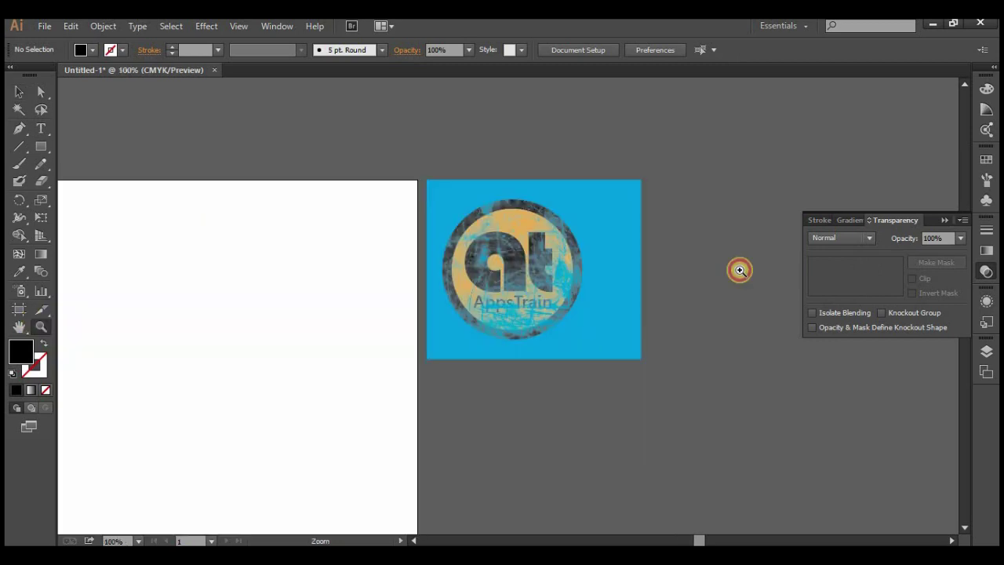
click(19, 91)
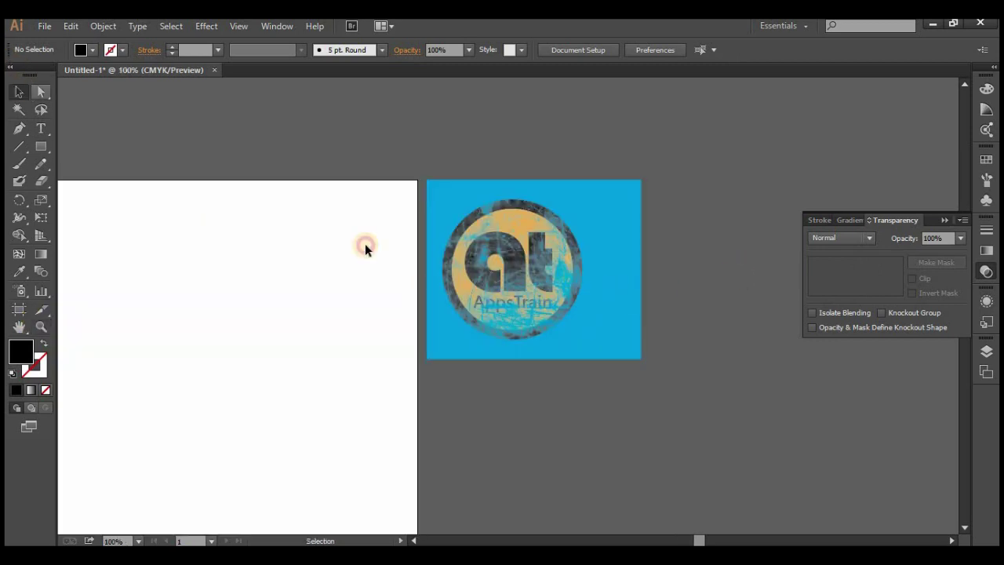
drag(521, 309, 511, 346)
drag(567, 261, 564, 299)
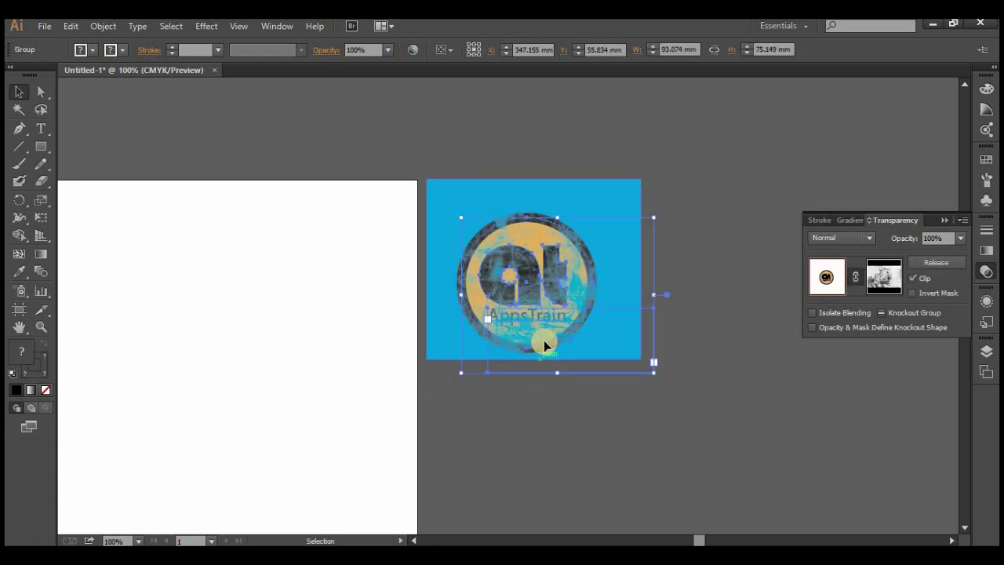
drag(544, 341, 571, 320)
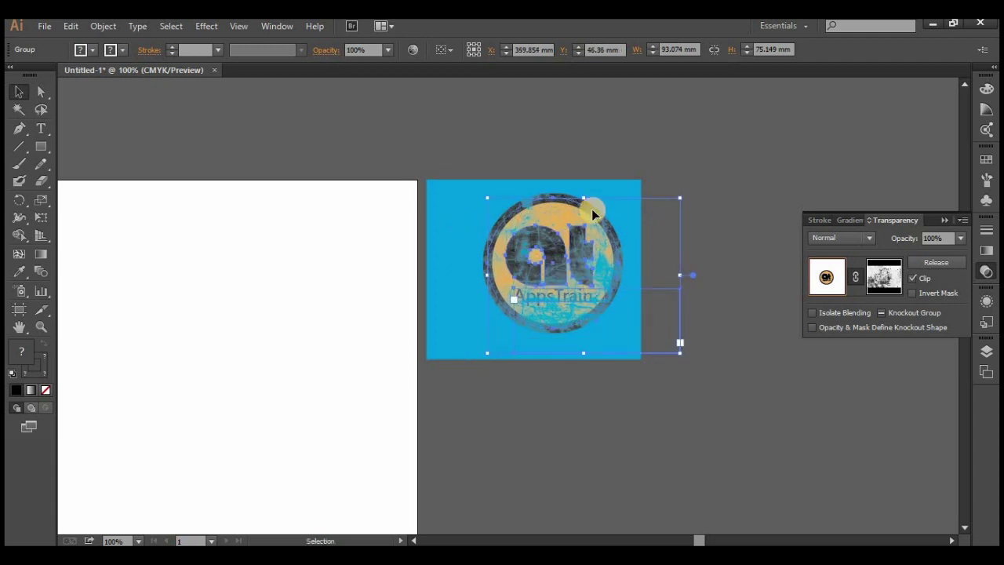
click(593, 293)
Move the logo back onto the white artboard and pan to show it
drag(580, 243, 387, 392)
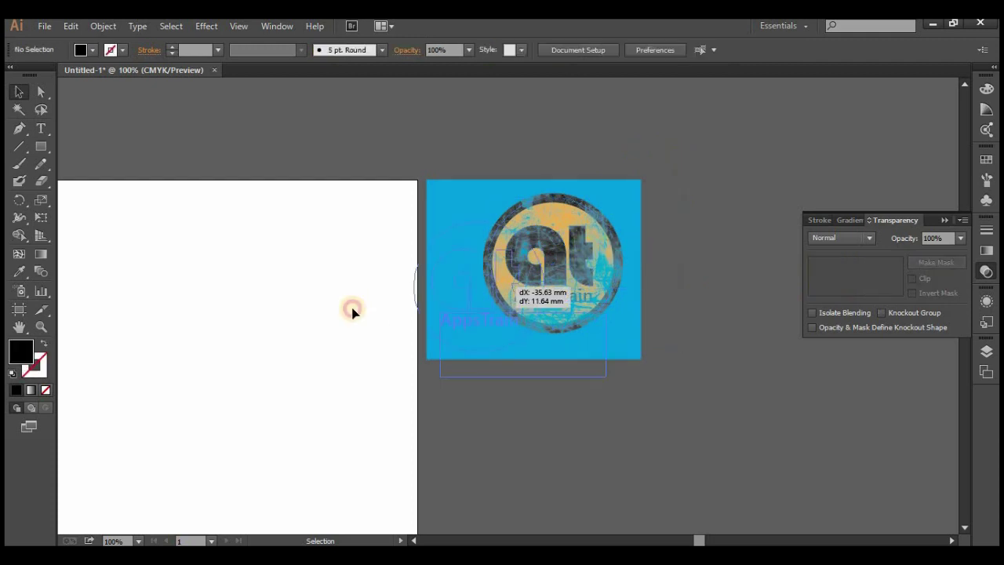
click(470, 447)
drag(392, 493, 611, 338)
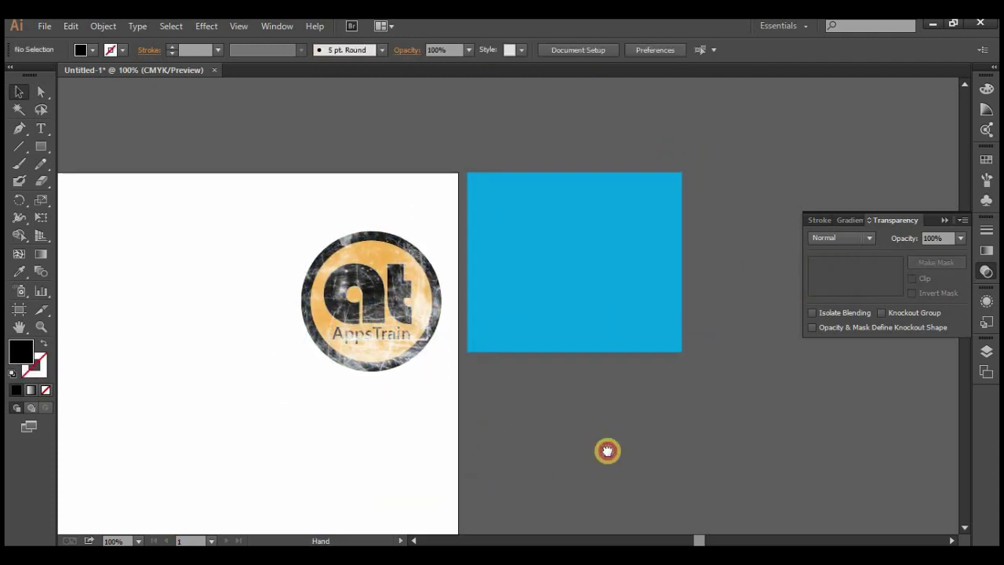
Place the logo toward the artboard's upper left, zoomed out to 50%
drag(549, 292, 441, 305)
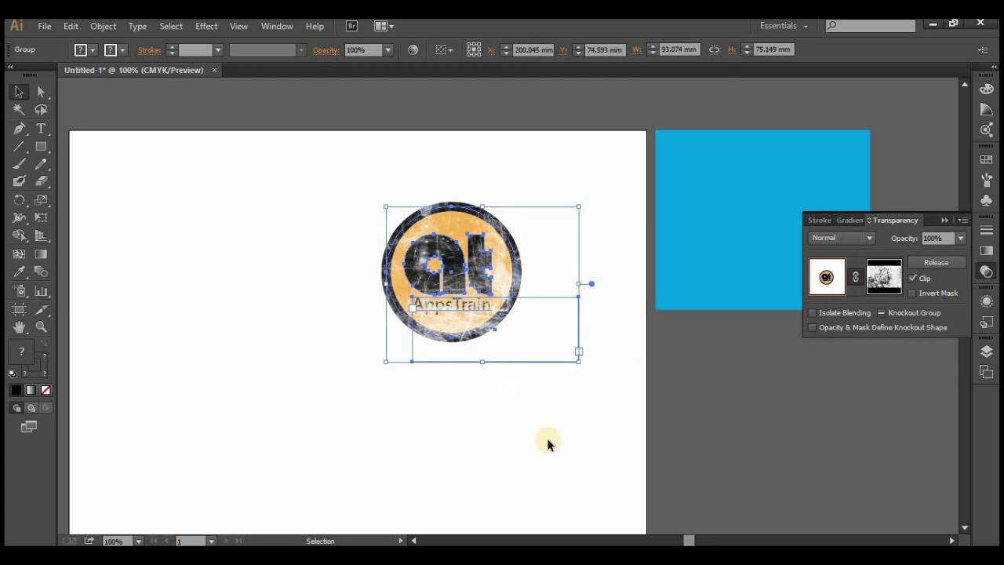
key(ctrl+minus)
key(ctrl+minus)
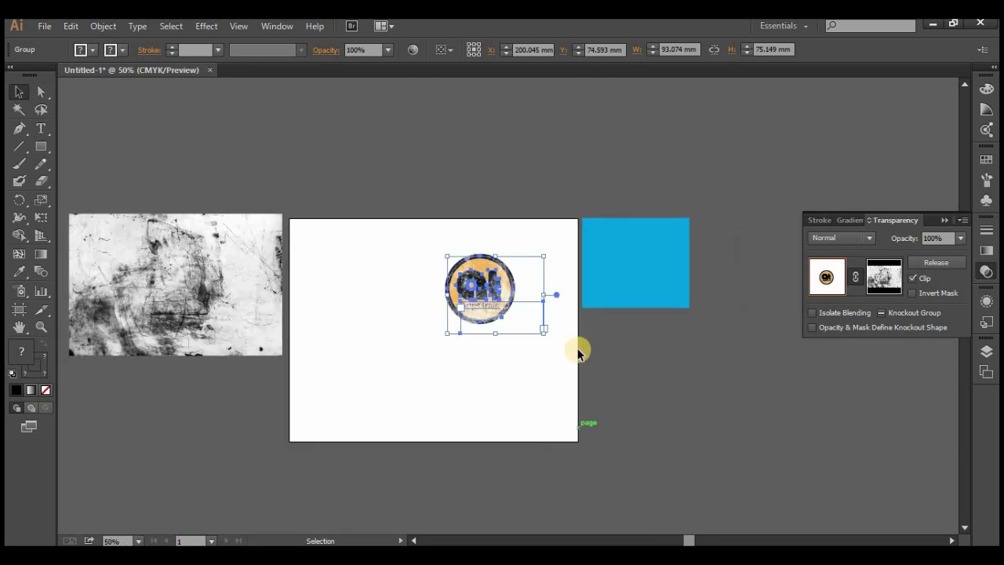
drag(497, 317, 414, 321)
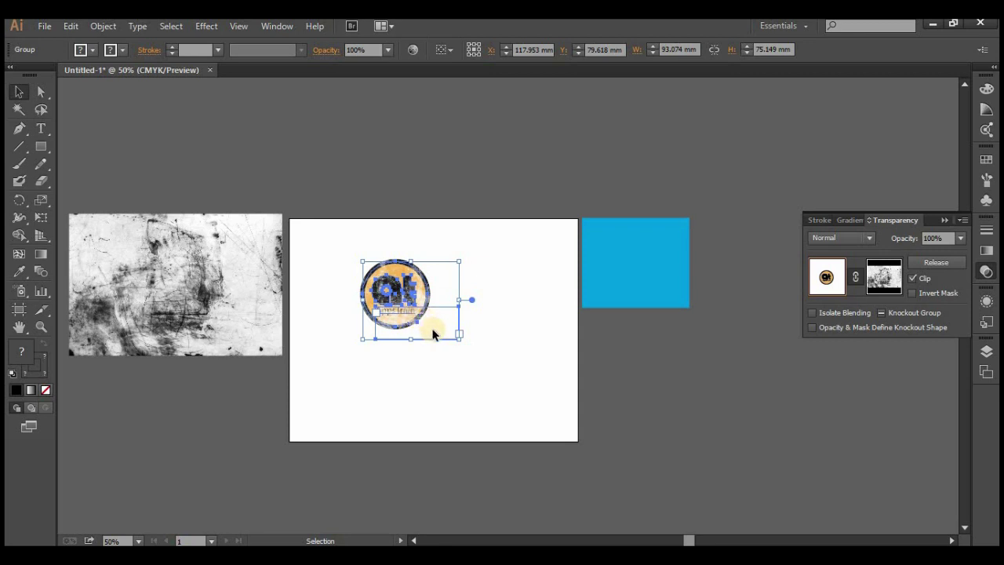
click(196, 327)
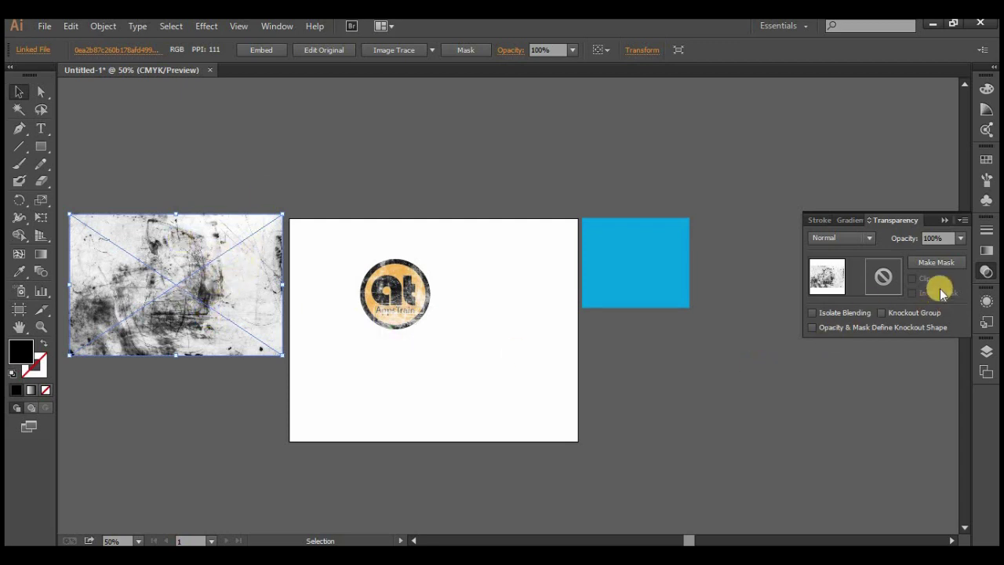
click(701, 412)
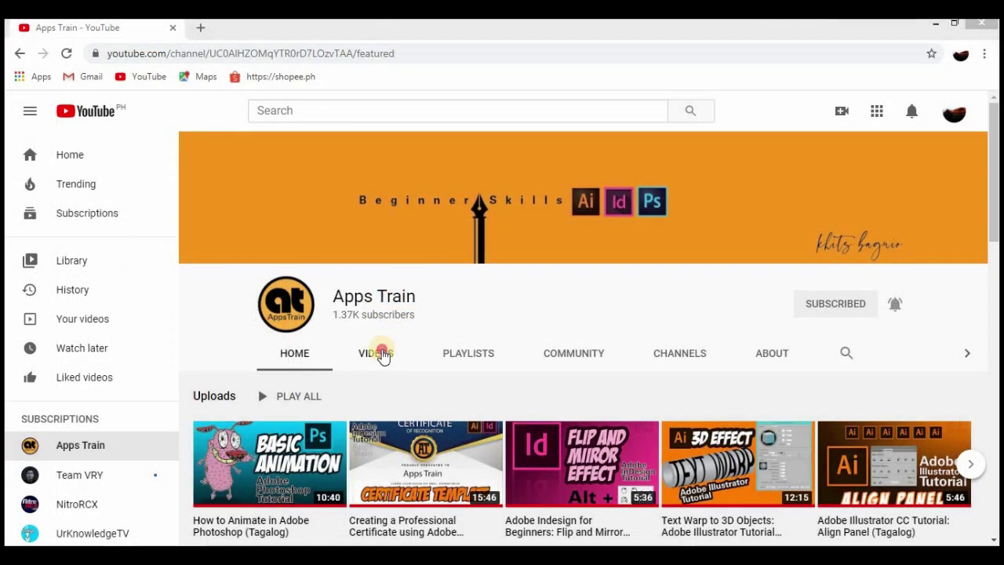
Browse the Apps Train VIDEOS uploads, then nudge the grunge texture up and right
click(383, 352)
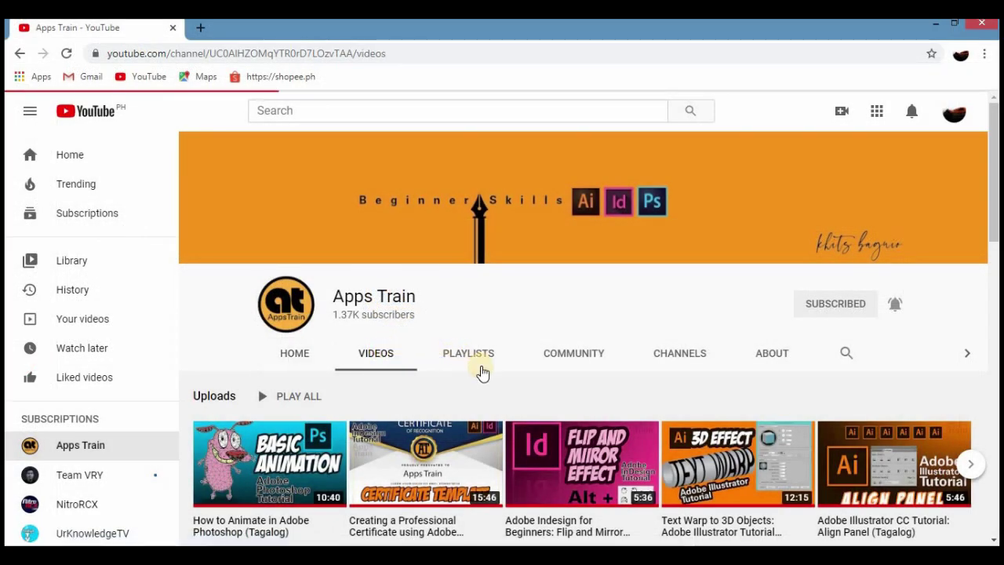
scroll(611, 412, down, 3)
scroll(617, 416, down, 3)
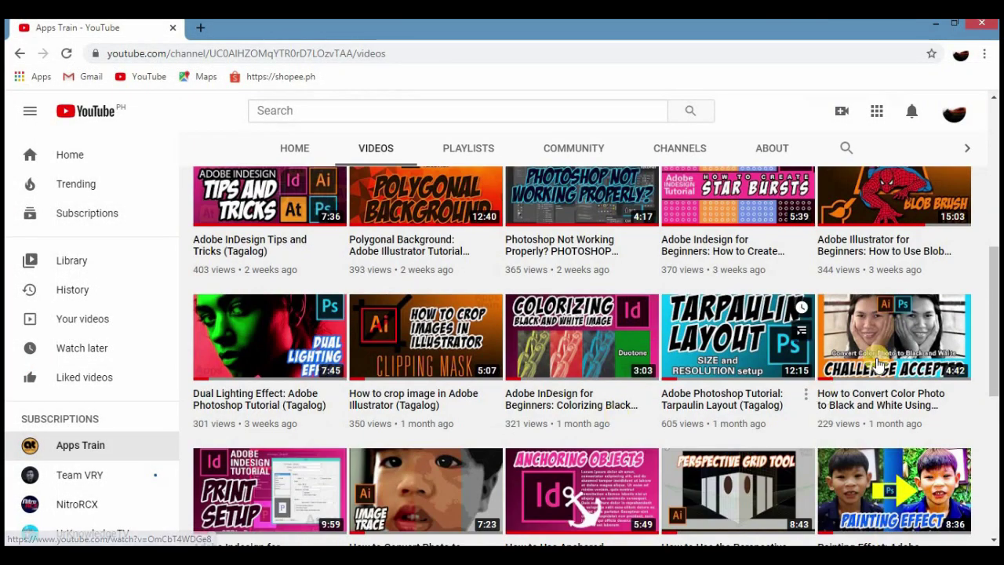
mouse_move(893, 335)
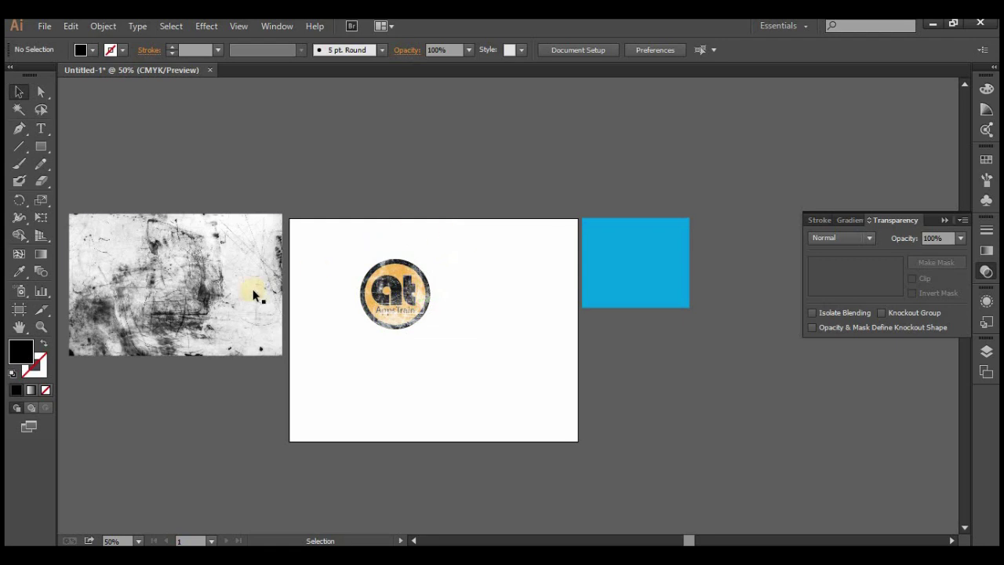
mouse_move(229, 303)
mouse_down()
mouse_move(261, 232)
mouse_move(239, 290)
mouse_up()
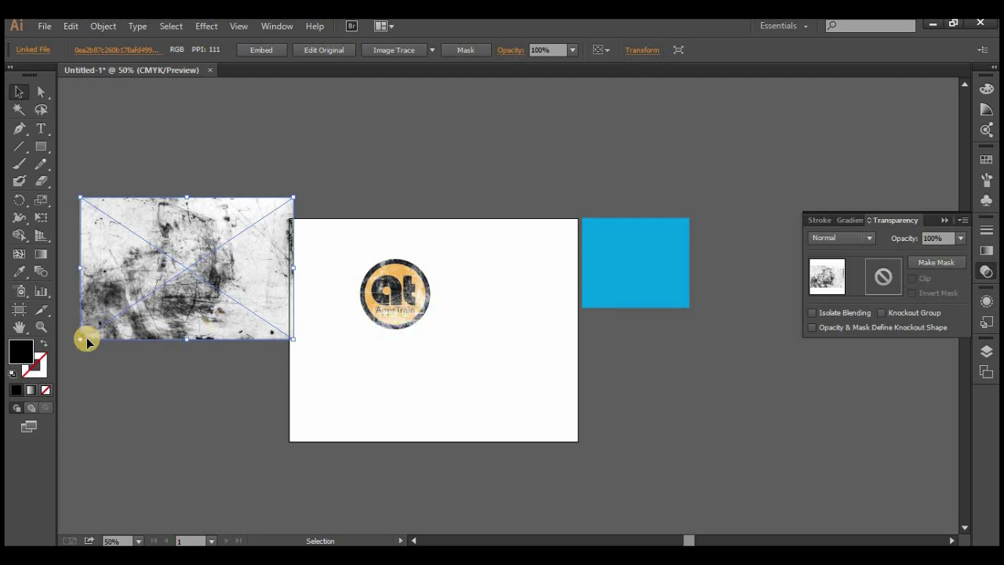
Zoom to 244.53% with a marquee around the finished distressed logo
click(41, 327)
drag(349, 252, 453, 347)
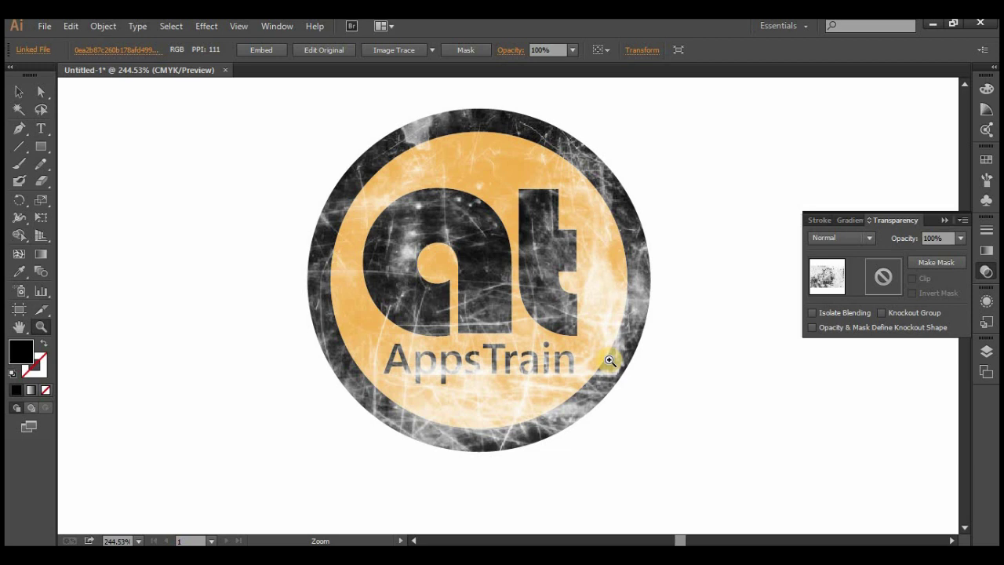
click(19, 91)
click(419, 244)
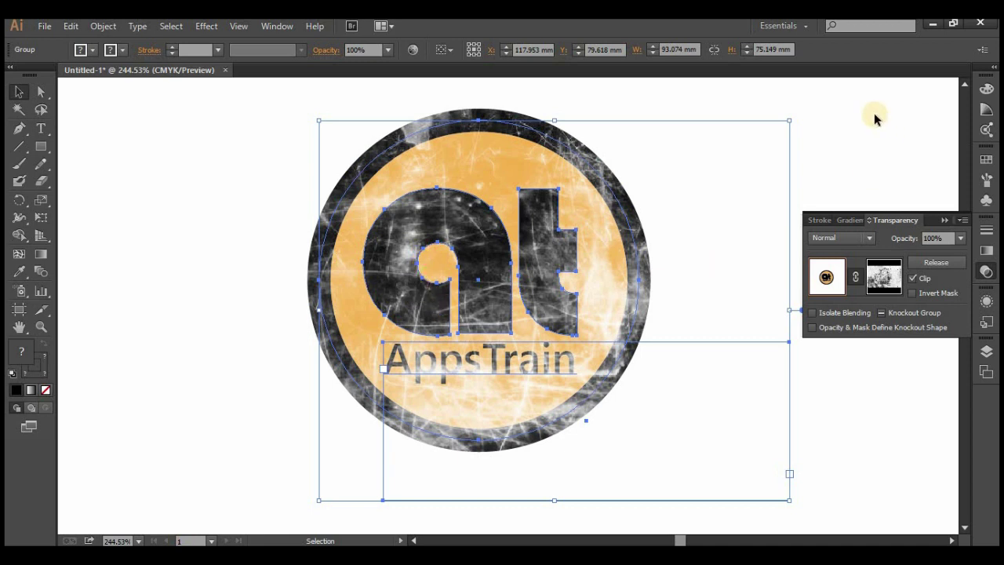
click(843, 129)
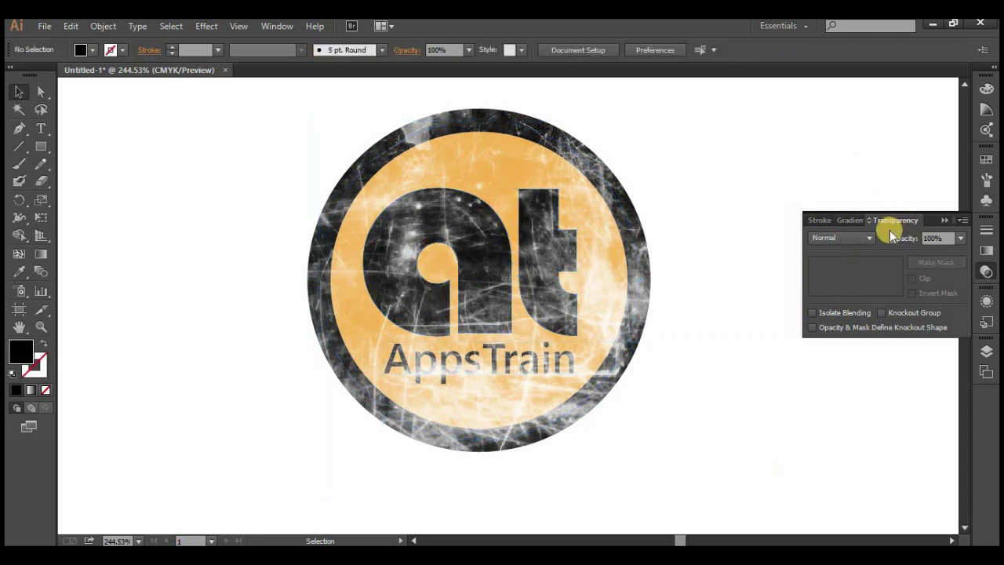